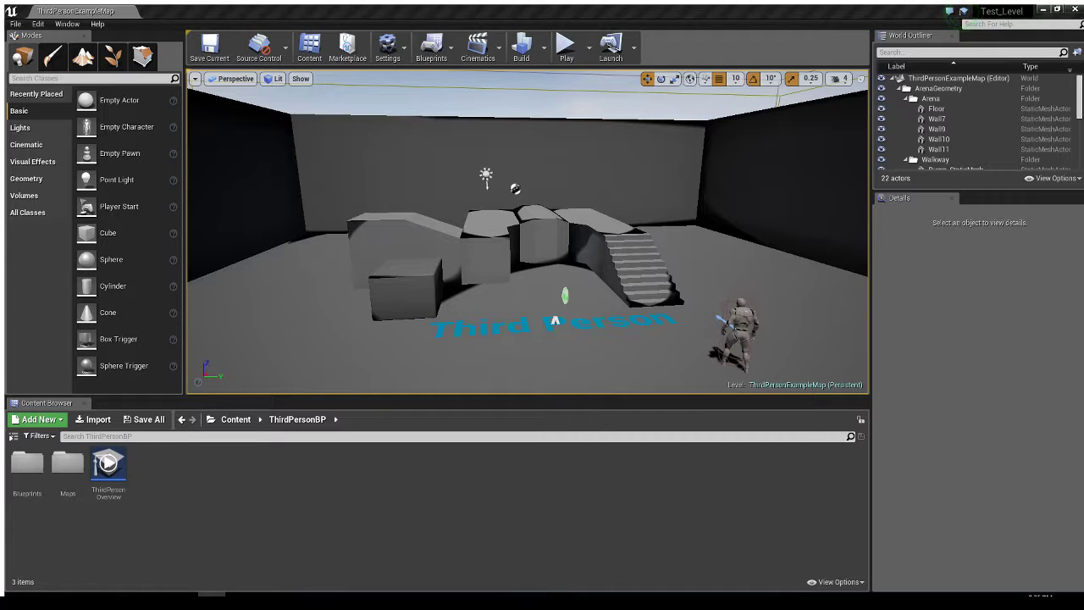
# Create a folder named BradAssets in the Content root and open it.
pyautogui.click(238, 421)
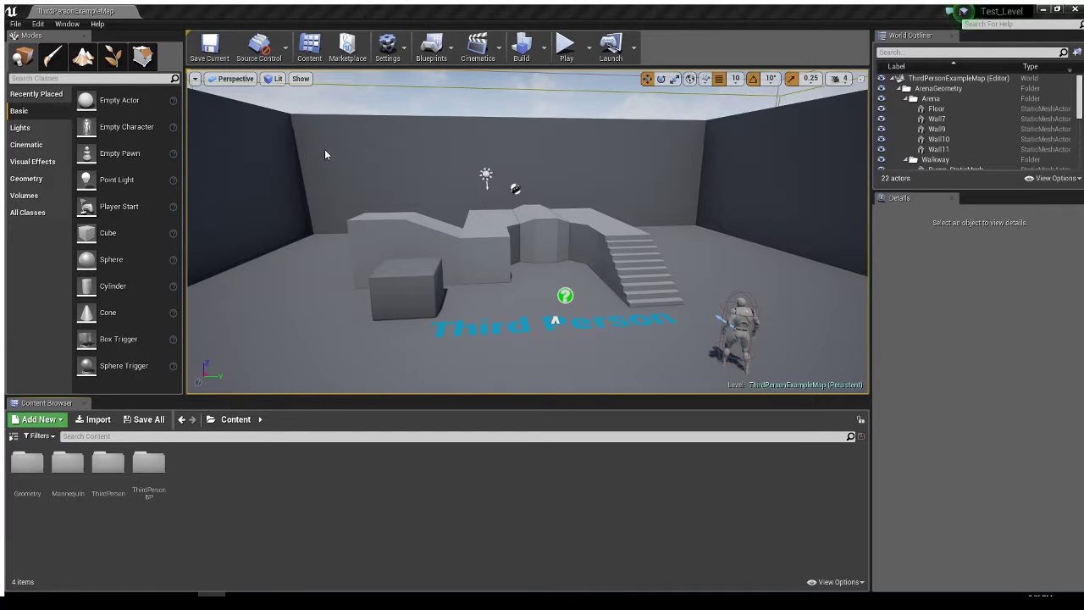
pyautogui.hotkey('ctrl', 'n')
pyautogui.write('BradAssets')
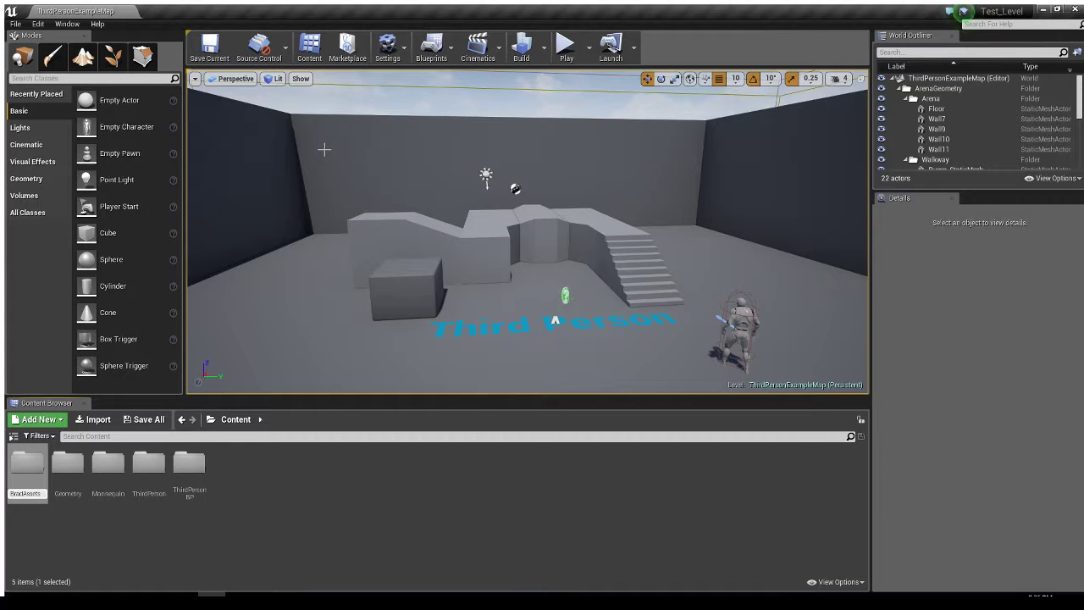
pyautogui.press('Return')
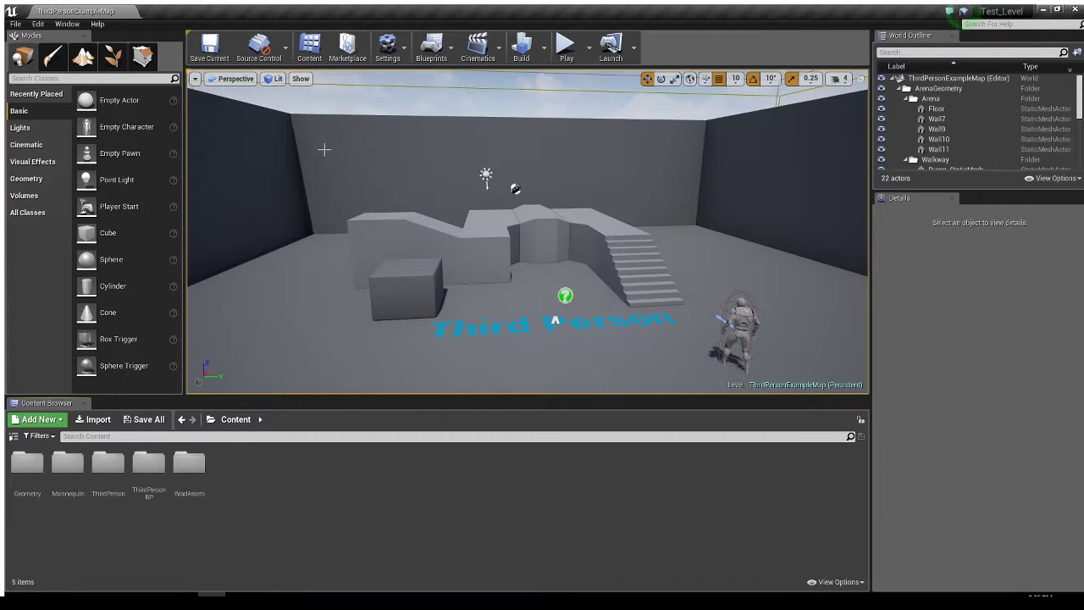
pyautogui.doubleClick(189, 464)
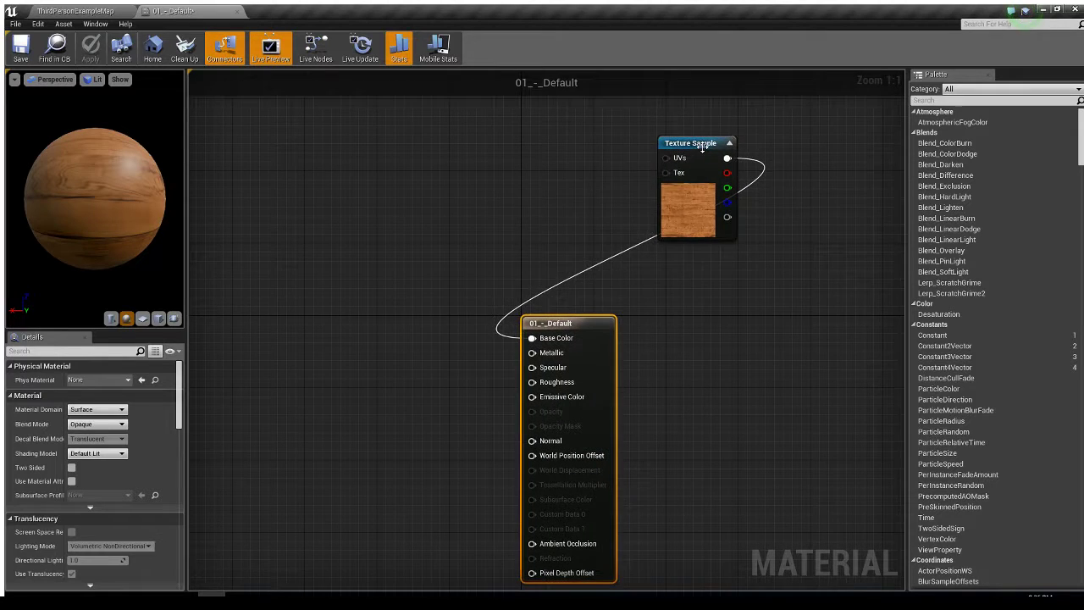
# Reposition the Texture Sample node beside the 01_-_Default material node, on the Base Color input side.
pyautogui.moveTo(698, 143); pyautogui.dragTo(439, 331)
pyautogui.moveTo(690, 389); pyautogui.dragTo(856, 271, button='right')
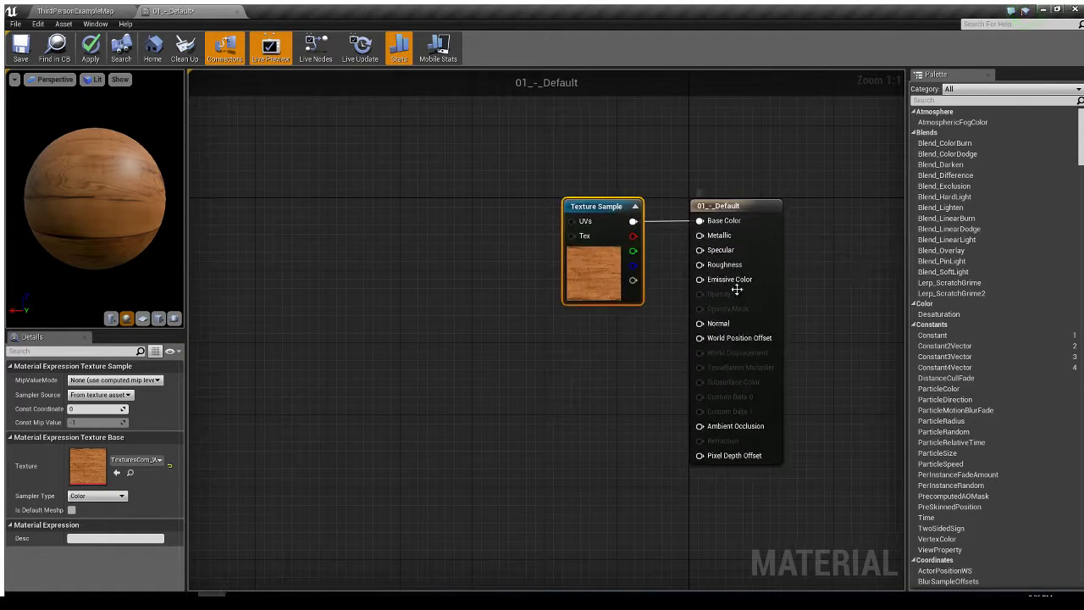
pyautogui.scroll(1, 720, 292)
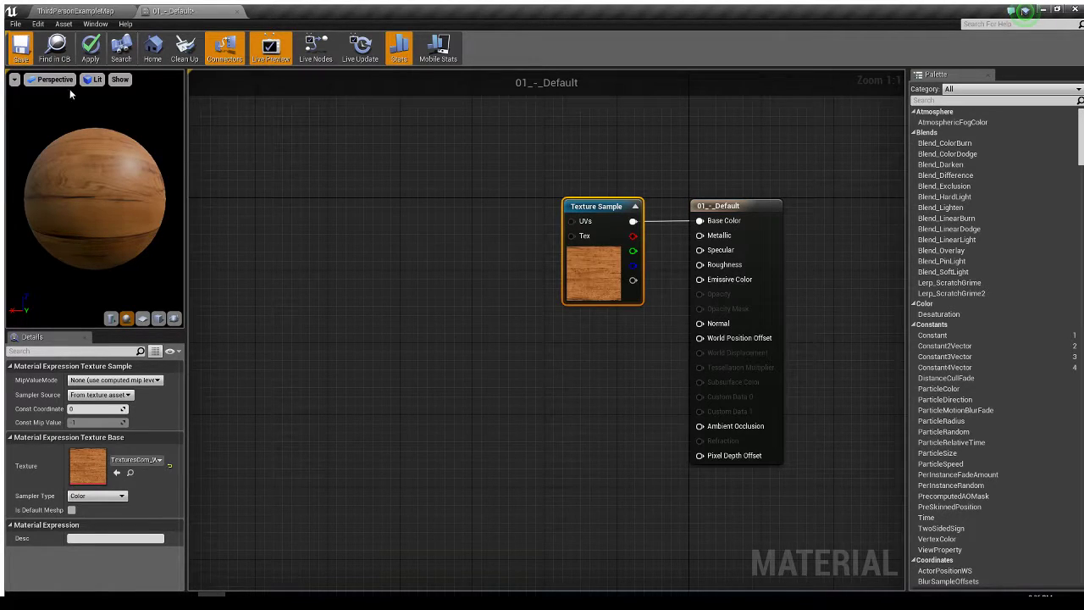
# Open the Table_01 static mesh from the BradAssets folder and examine its wood texture from several angles, including underneath.
pyautogui.click(85, 12)
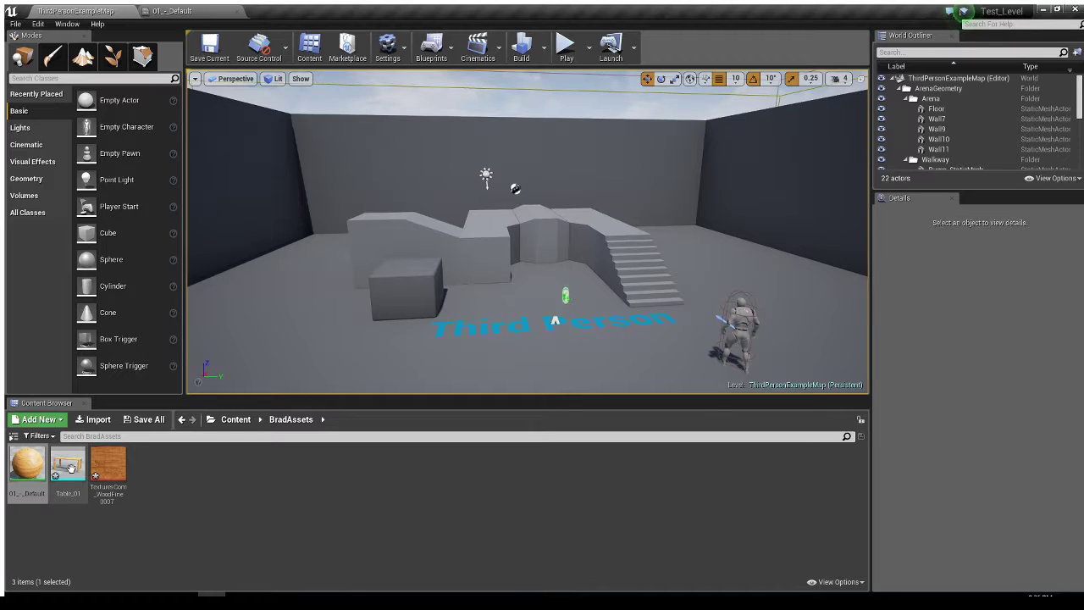
pyautogui.click(72, 471)
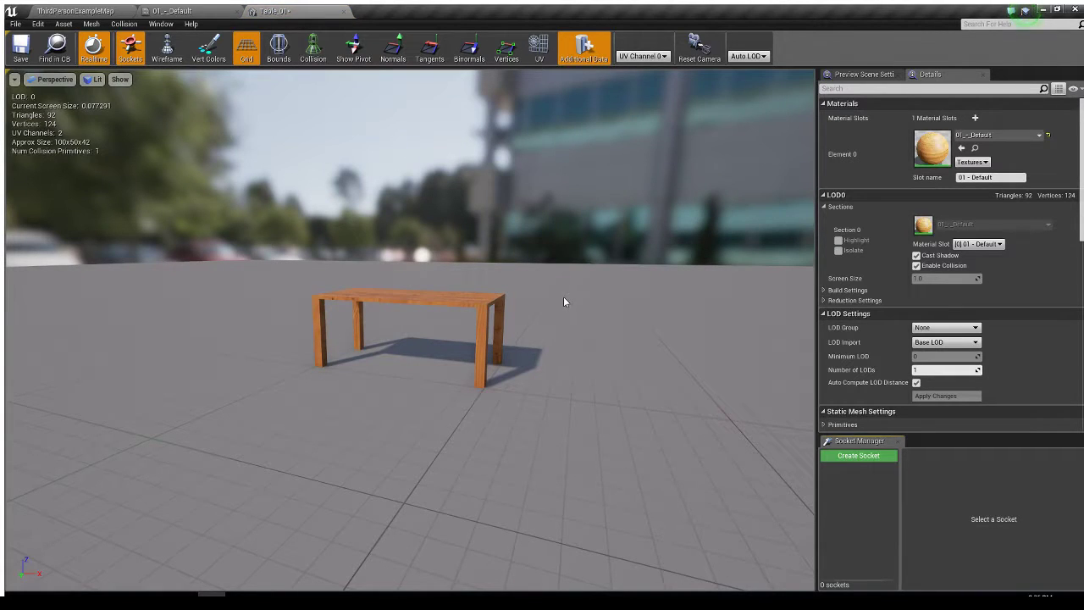
pyautogui.moveTo(432, 281); pyautogui.dragTo(423, 315, button='right')
pyautogui.moveTo(432, 280); pyautogui.dragTo(432, 169)
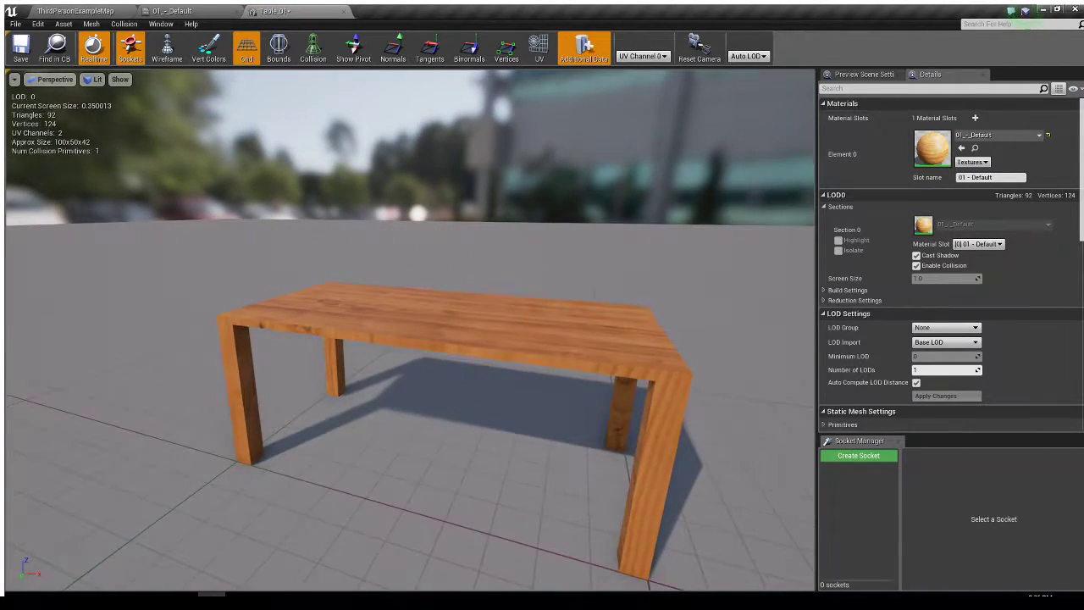
pyautogui.moveTo(432, 280); pyautogui.dragTo(441, 356, button='middle')
pyautogui.moveTo(432, 281); pyautogui.dragTo(470, 170)
pyautogui.moveTo(432, 280); pyautogui.dragTo(424, 339, button='middle')
pyautogui.moveTo(305, 310); pyautogui.dragTo(298, 337)
pyautogui.moveTo(437, 267); pyautogui.dragTo(438, 310, button='right')
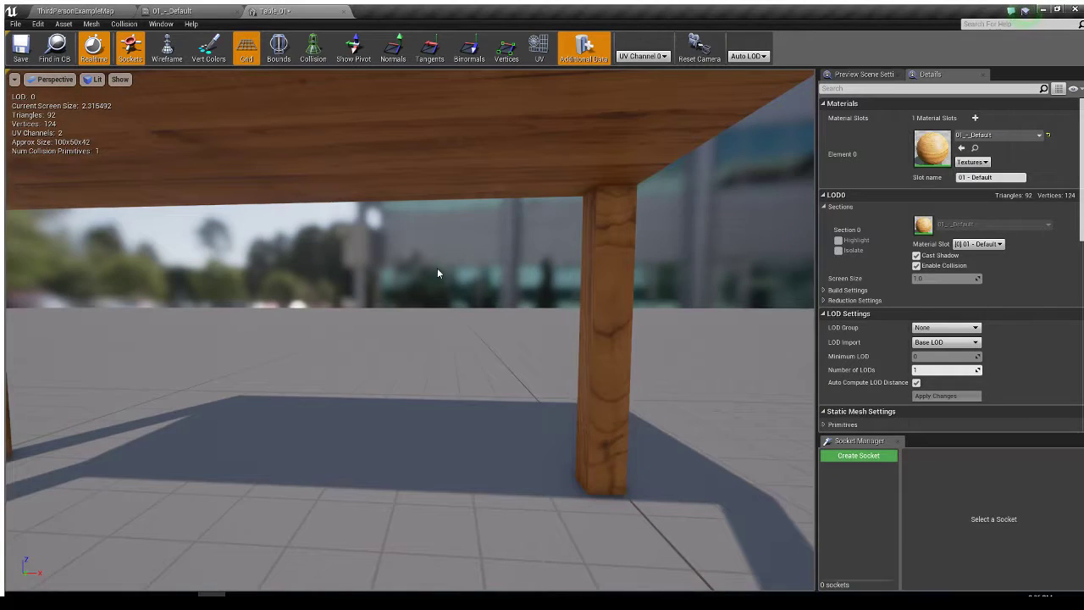
pyautogui.moveTo(437, 267); pyautogui.dragTo(437, 365)
pyautogui.moveTo(437, 268); pyautogui.dragTo(407, 212, button='middle')
pyautogui.moveTo(291, 358); pyautogui.dragTo(439, 272)
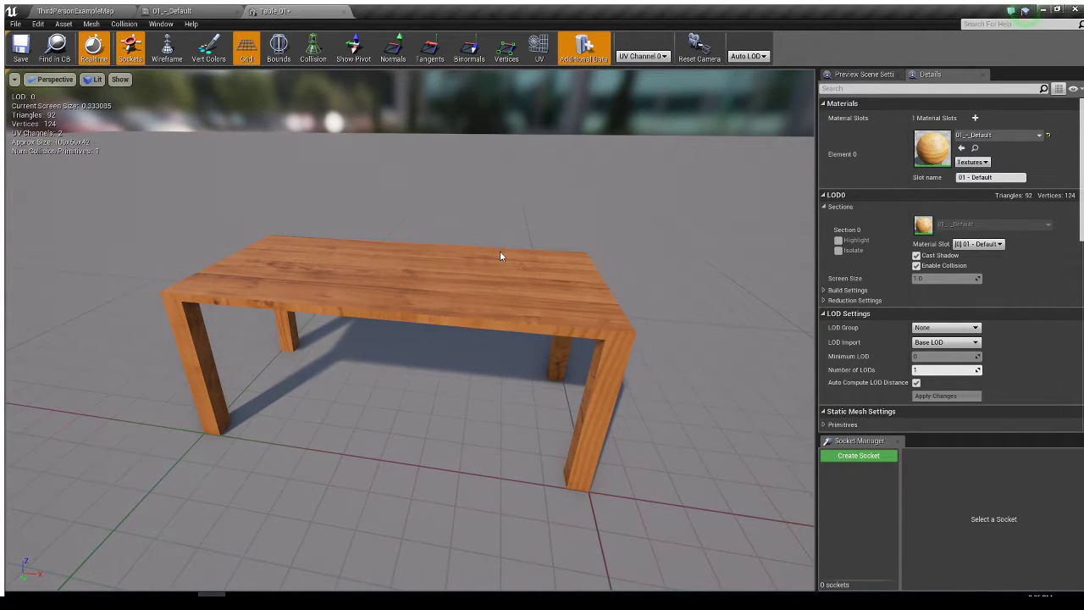
# Place Table_01 from BradAssets on the level floor near the Third Person text, at about X -670, Y 70, Z 130 cm.
pyautogui.click(89, 13)
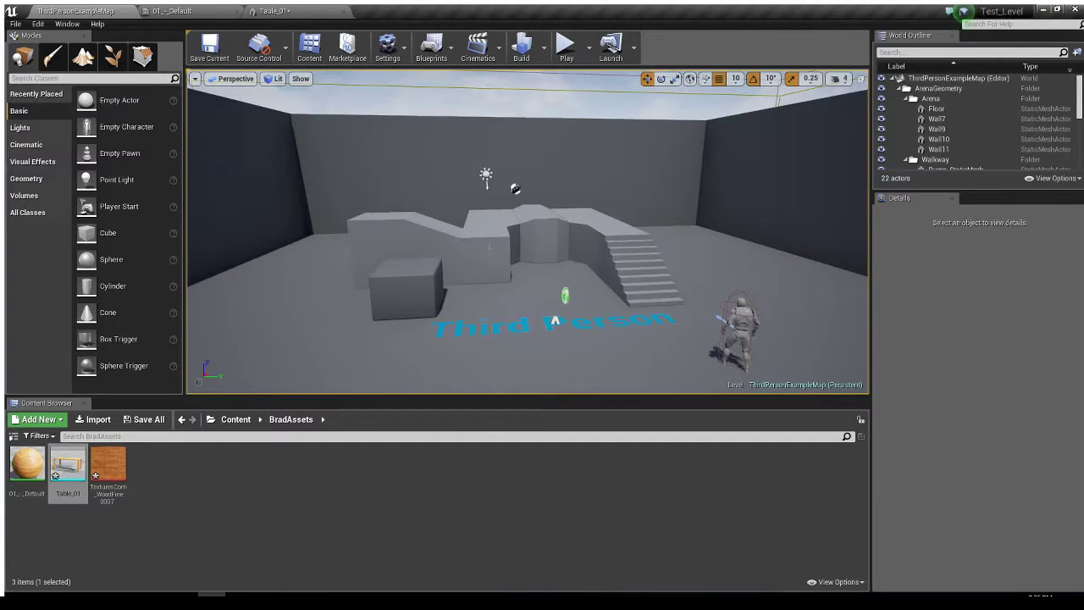
pyautogui.click(68, 468)
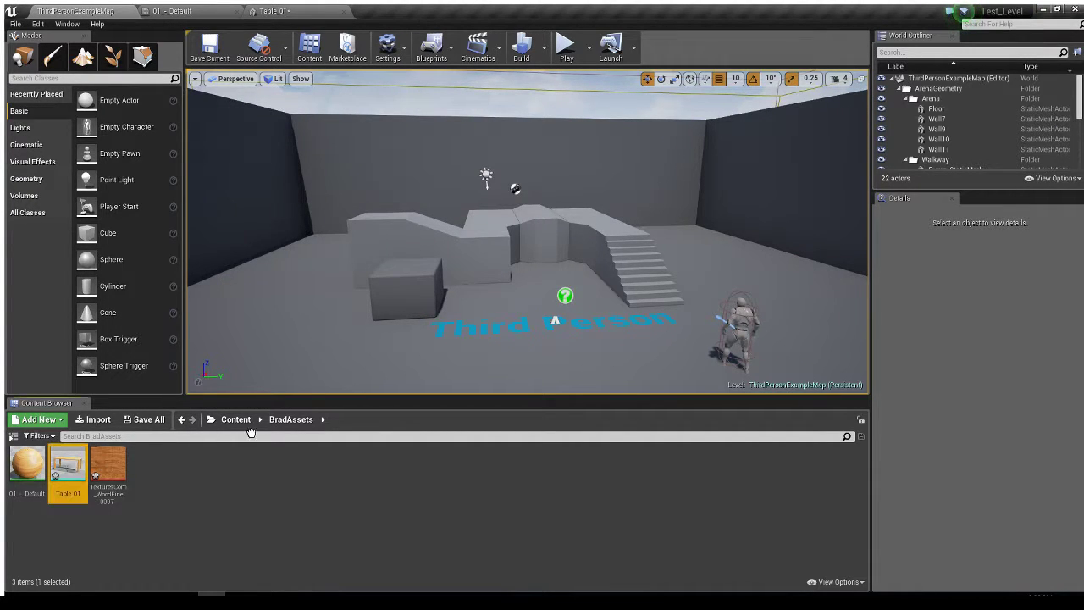
pyautogui.moveTo(67, 467); pyautogui.dragTo(603, 349)
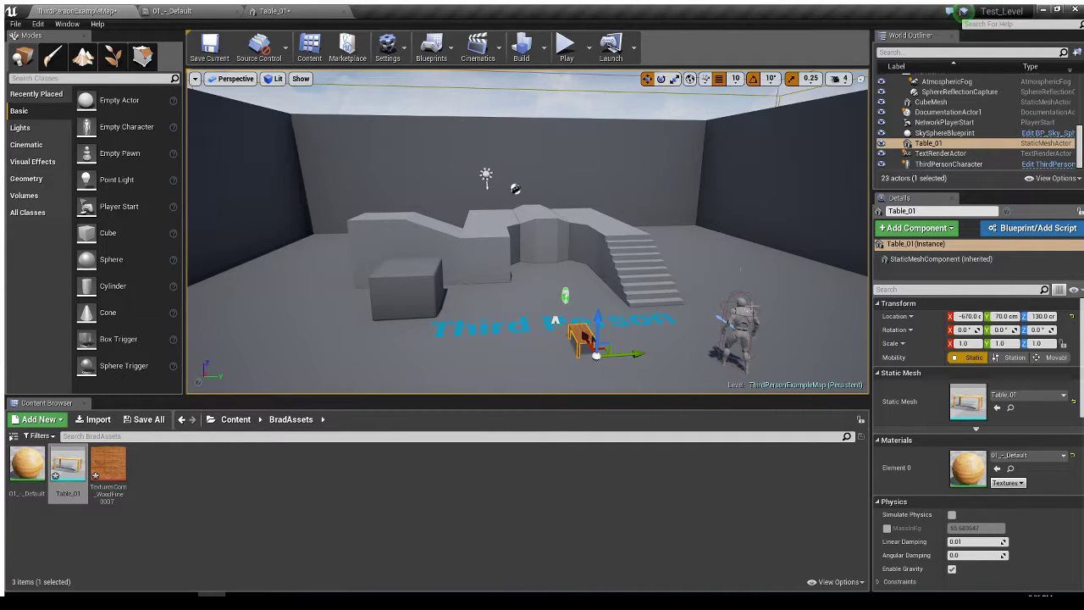
# Play-test the level by running and jumping the character onto the table, and end the play session.
pyautogui.click(565, 51)
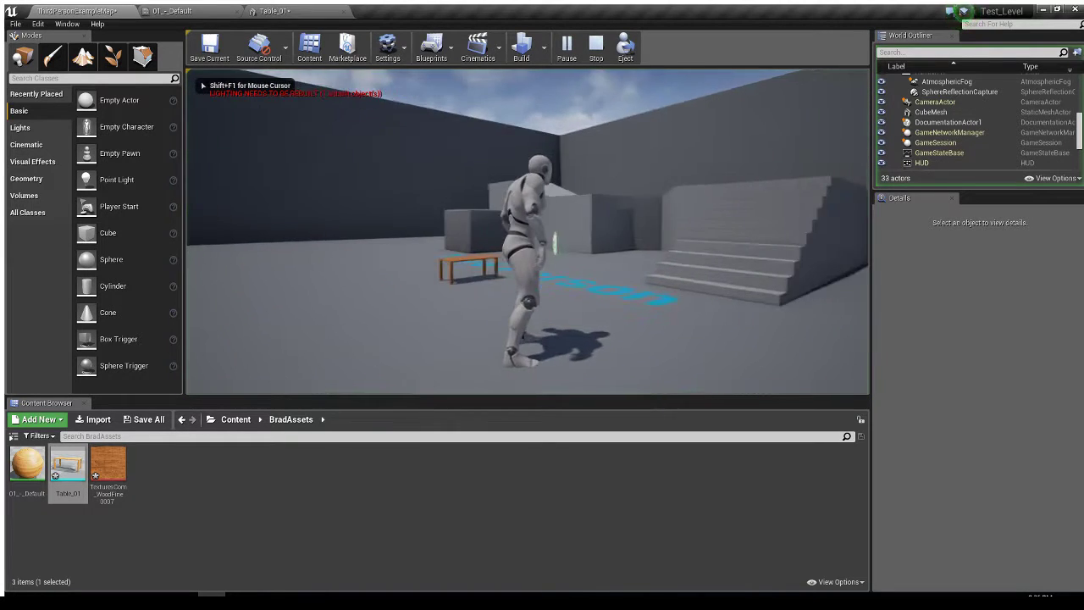
pyautogui.press('w')
pyautogui.press('space')
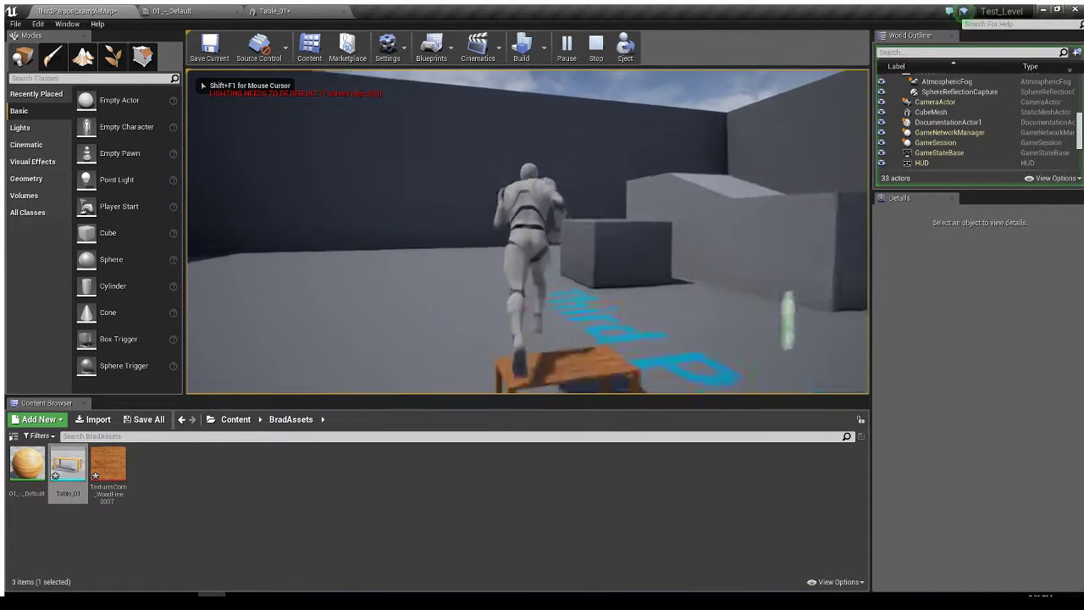
pyautogui.press('s')
pyautogui.press('d')
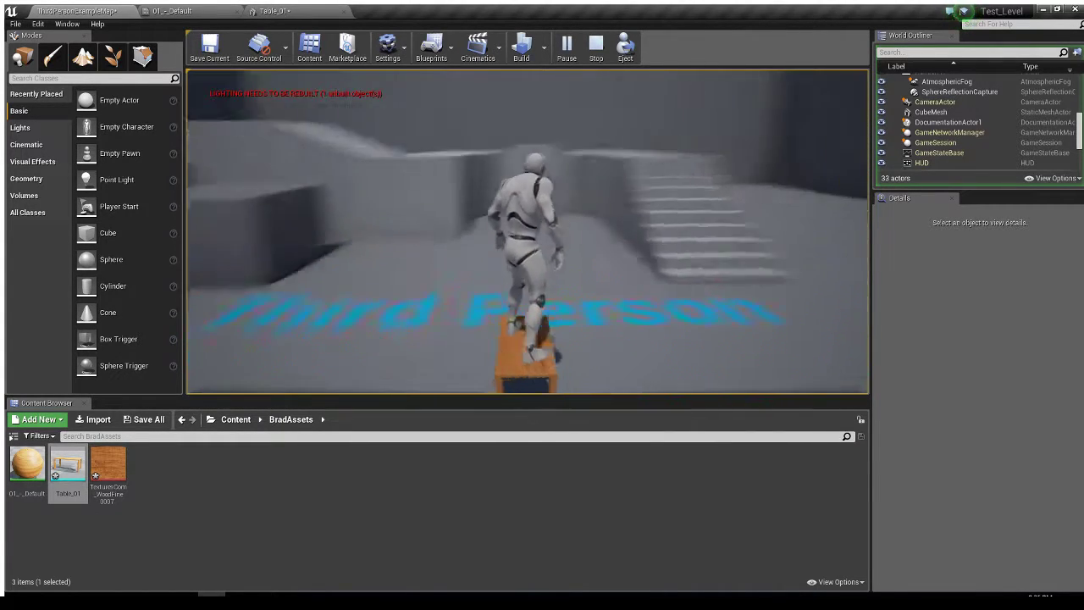
pyautogui.press('Escape')
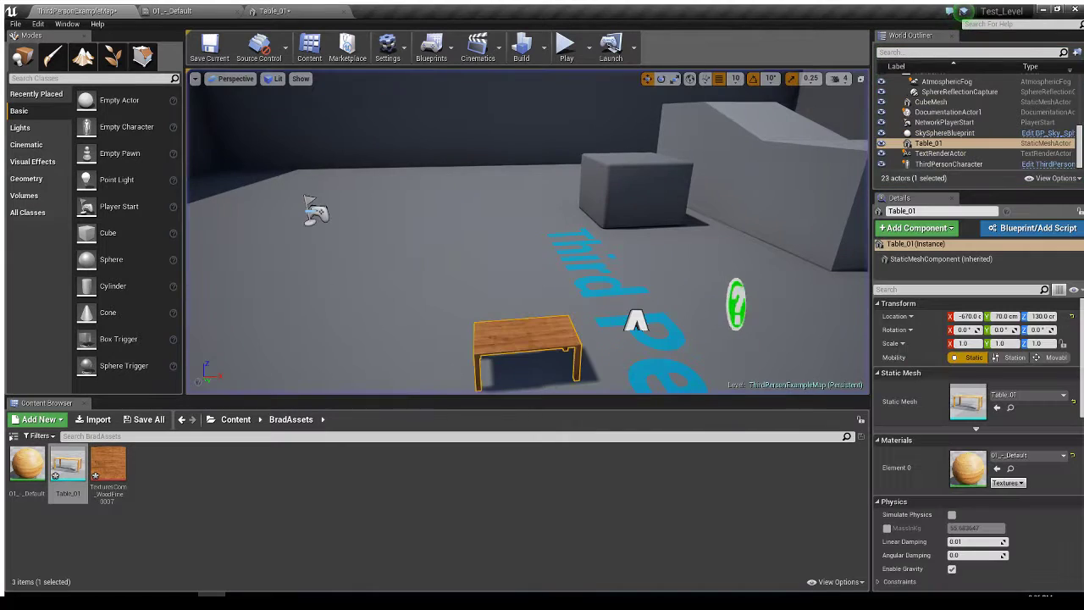
# Enable Simulate Physics on the placed Table_01 actor.
pyautogui.moveTo(528, 231); pyautogui.dragTo(504, 291, button='right')
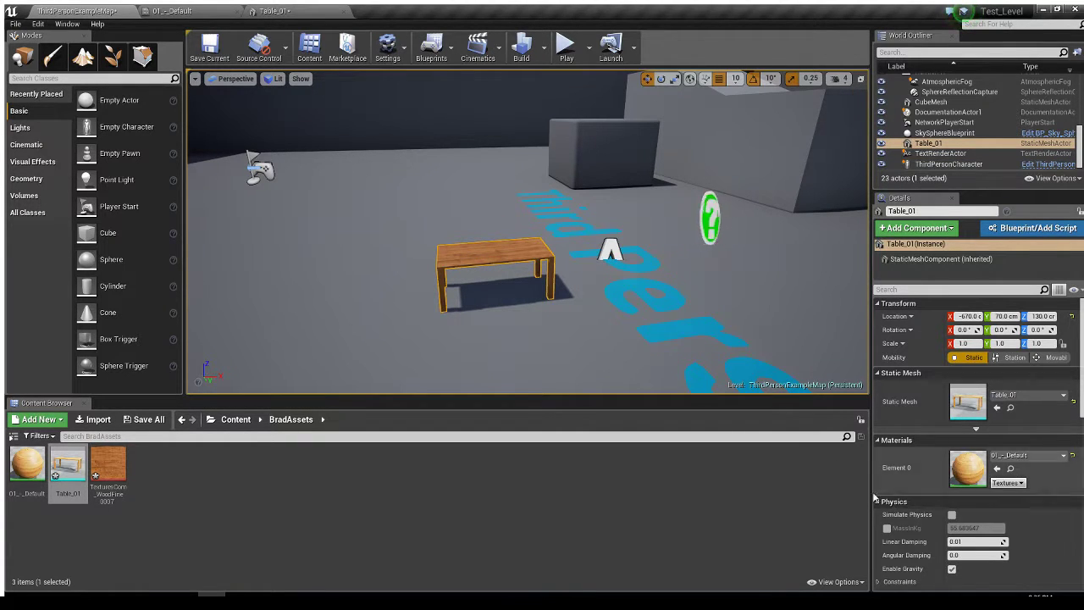
pyautogui.click(953, 515)
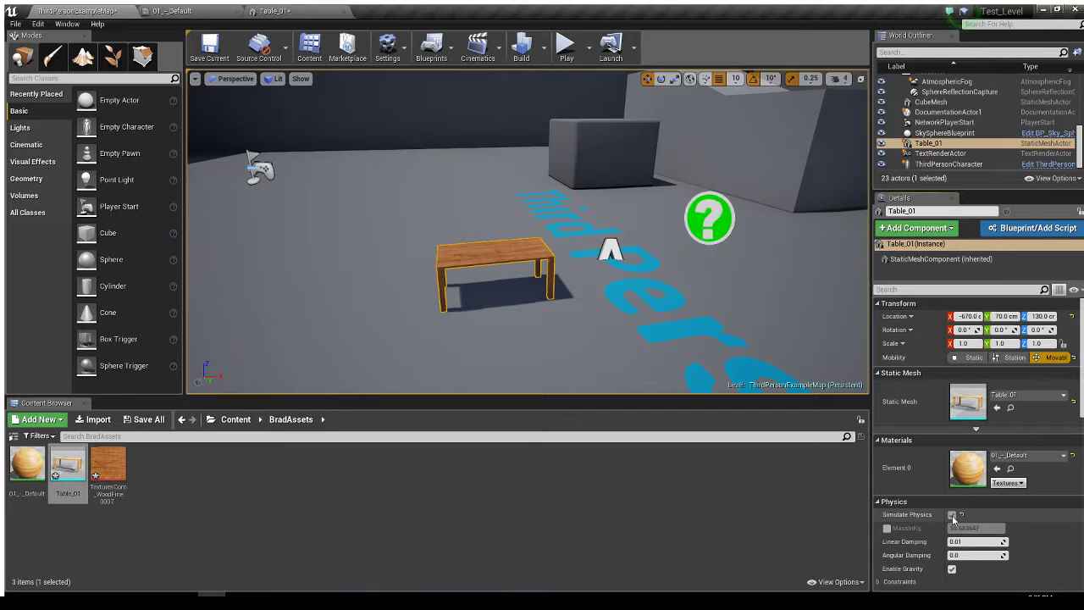
# Play-test the table's physics by running the character into it and pushing it around the arena.
pyautogui.click(566, 51)
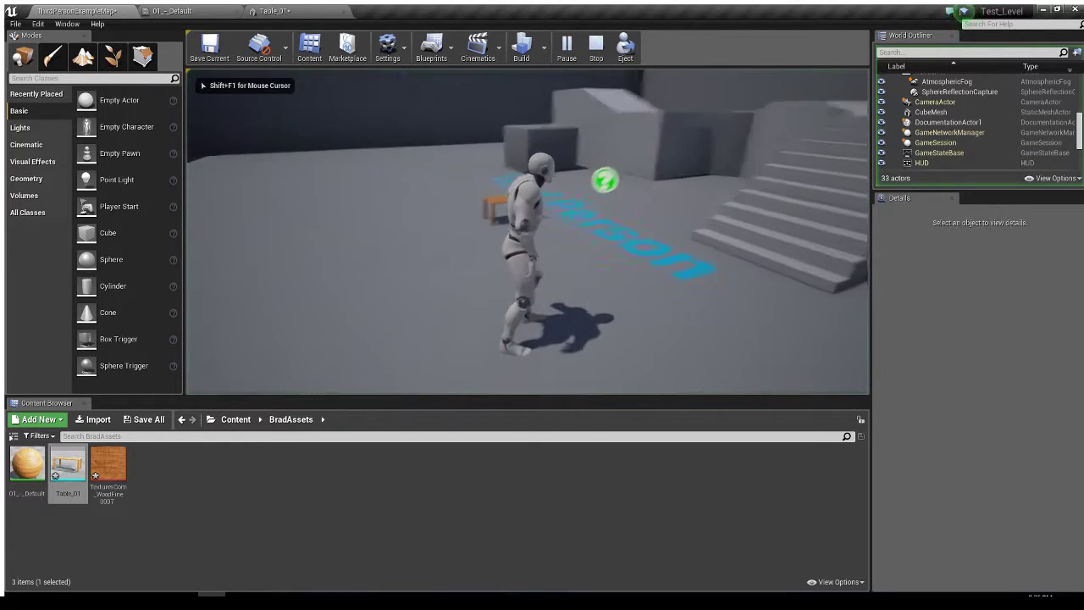
pyautogui.press('w')
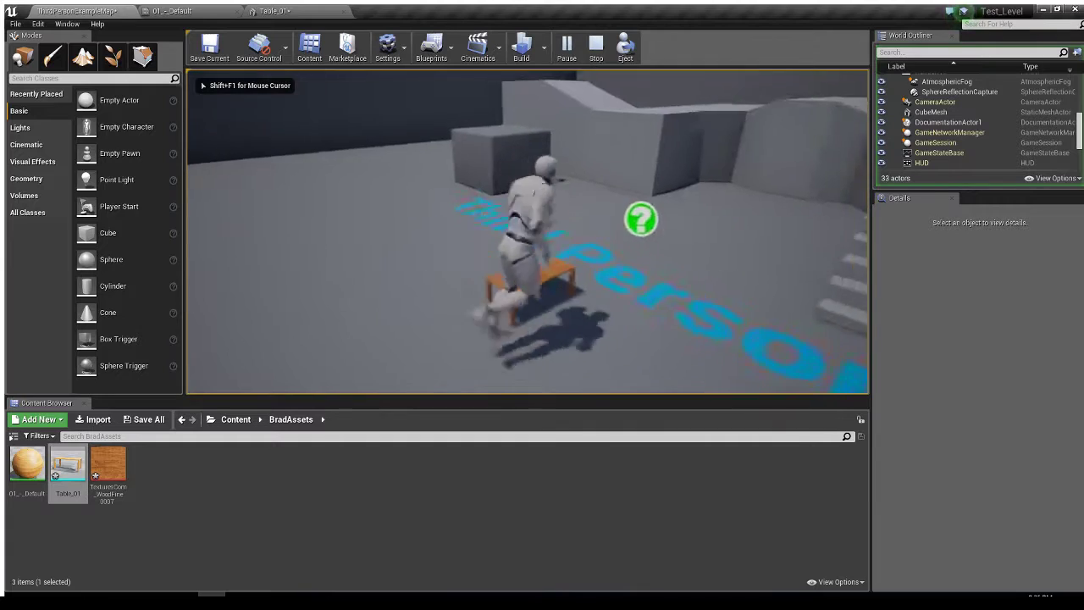
pyautogui.press('s')
pyautogui.press('w')
pyautogui.press('s')
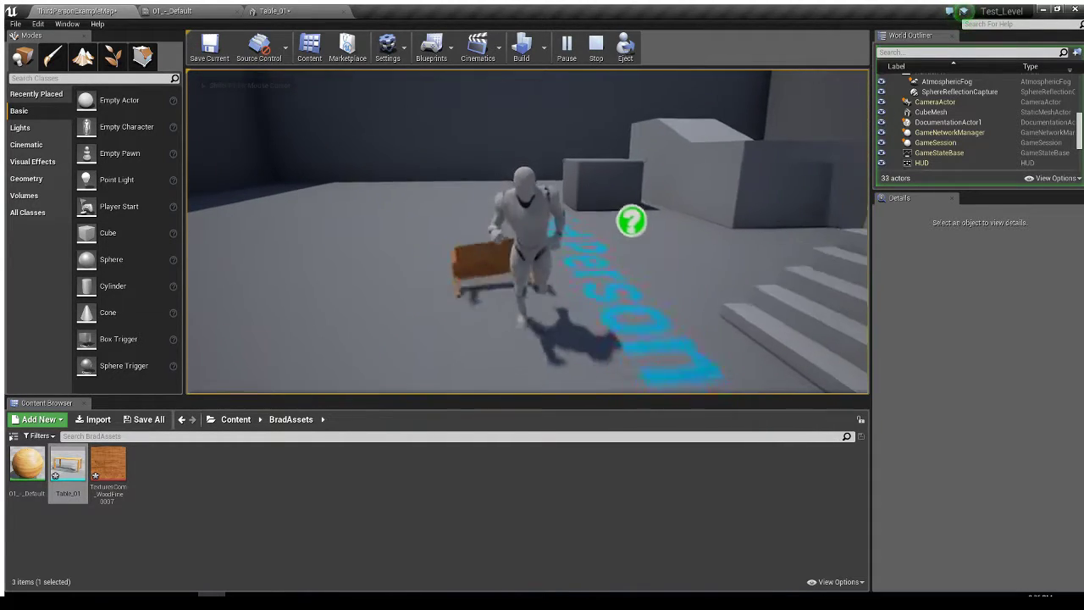
pyautogui.press('w')
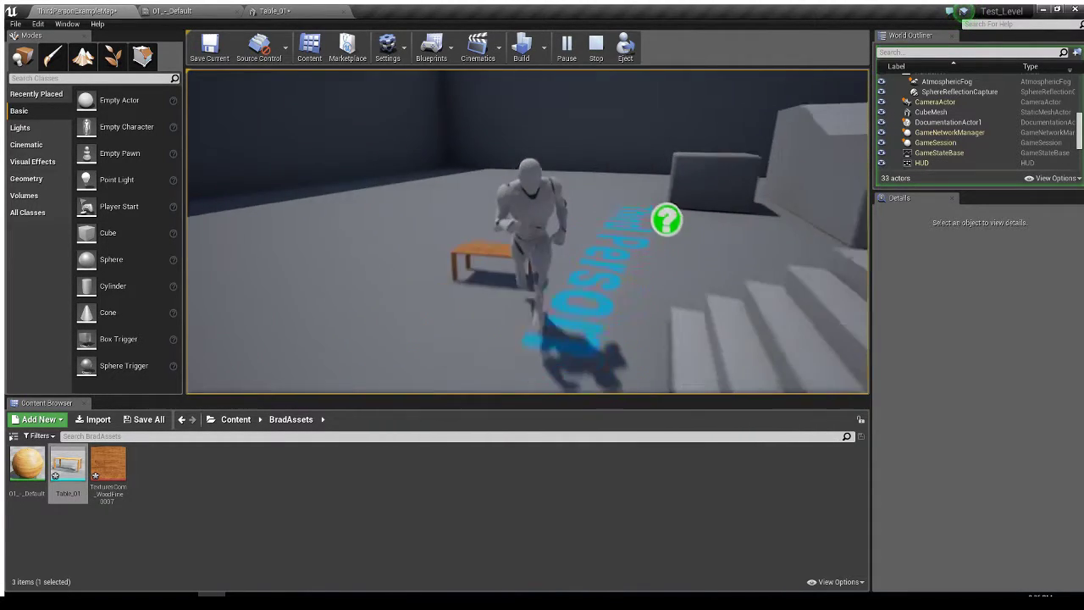
pyautogui.press('w')
pyautogui.press('s')
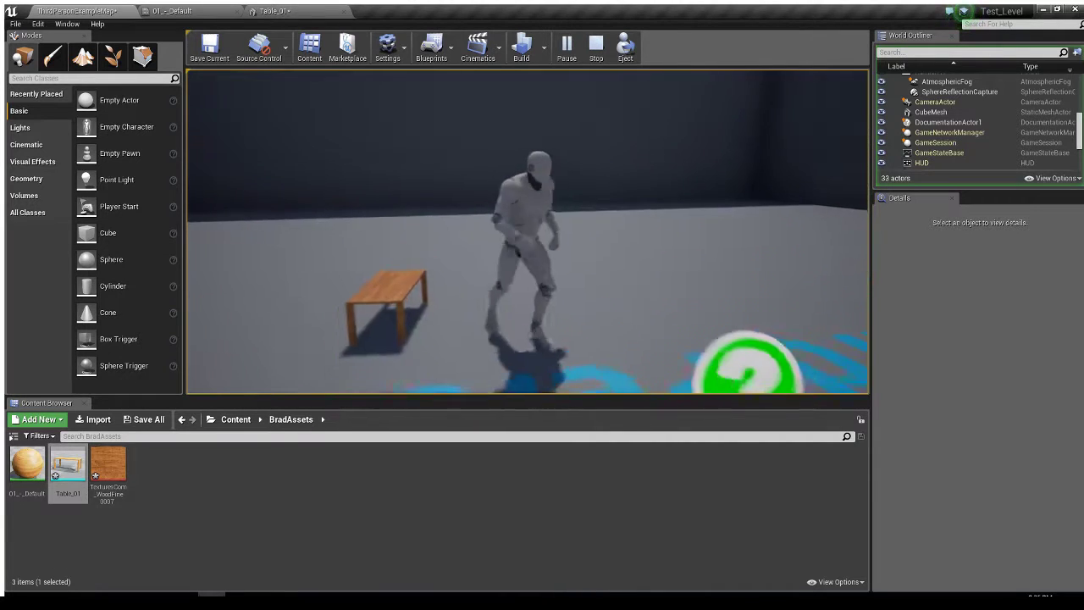
pyautogui.press('w')
pyautogui.press('space')
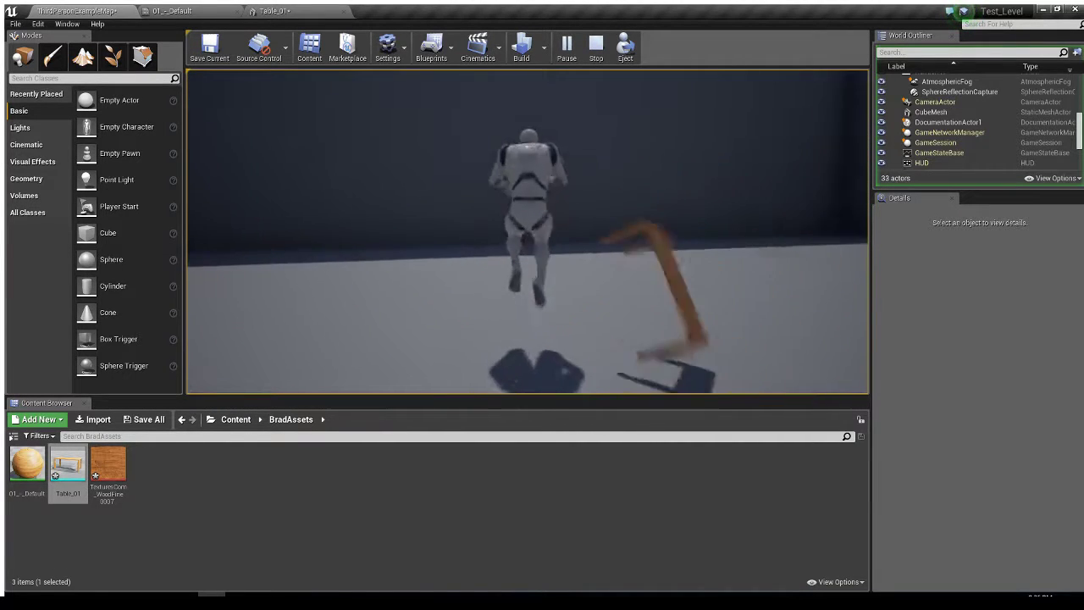
pyautogui.press('a')
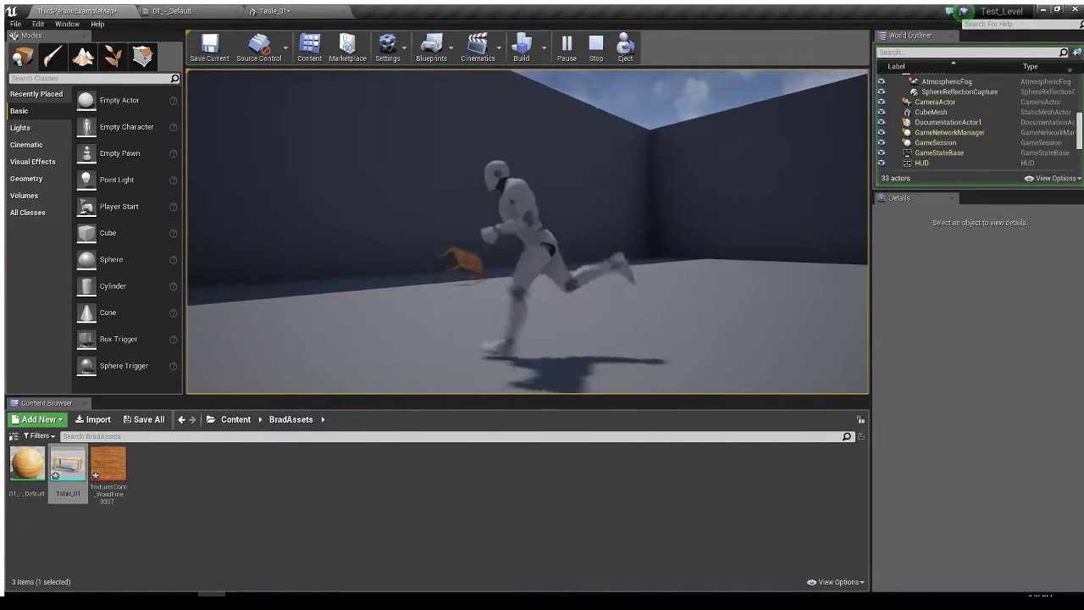
pyautogui.press('w')
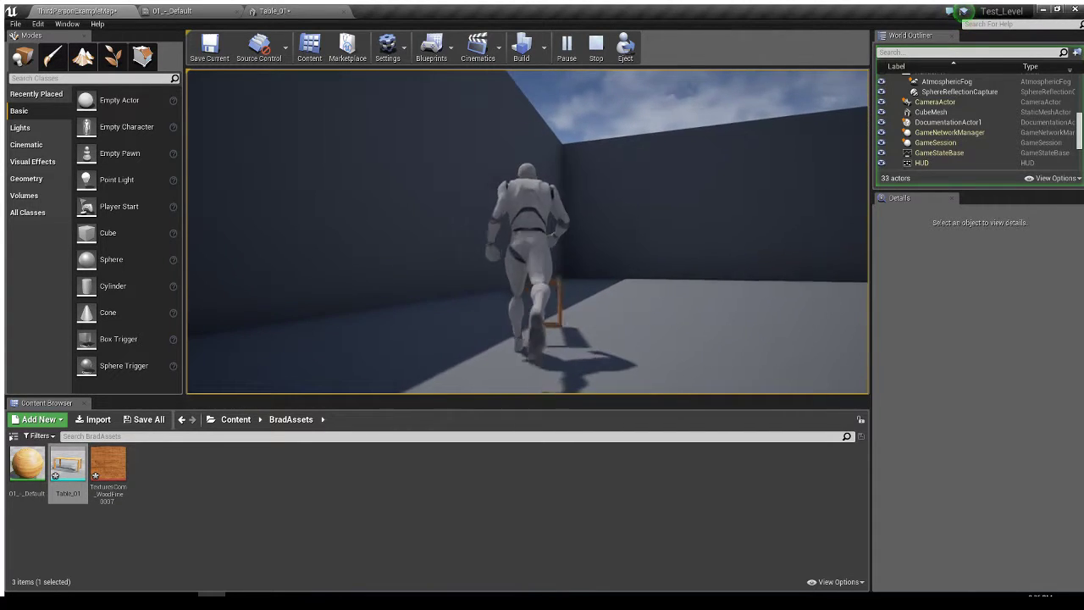
pyautogui.press('w')
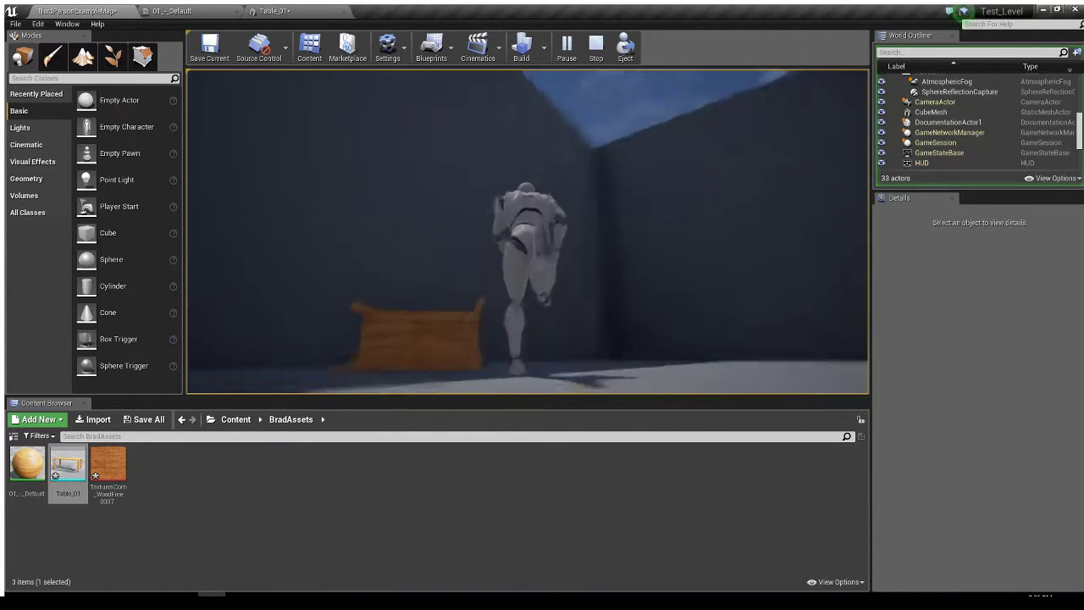
pyautogui.press('w')
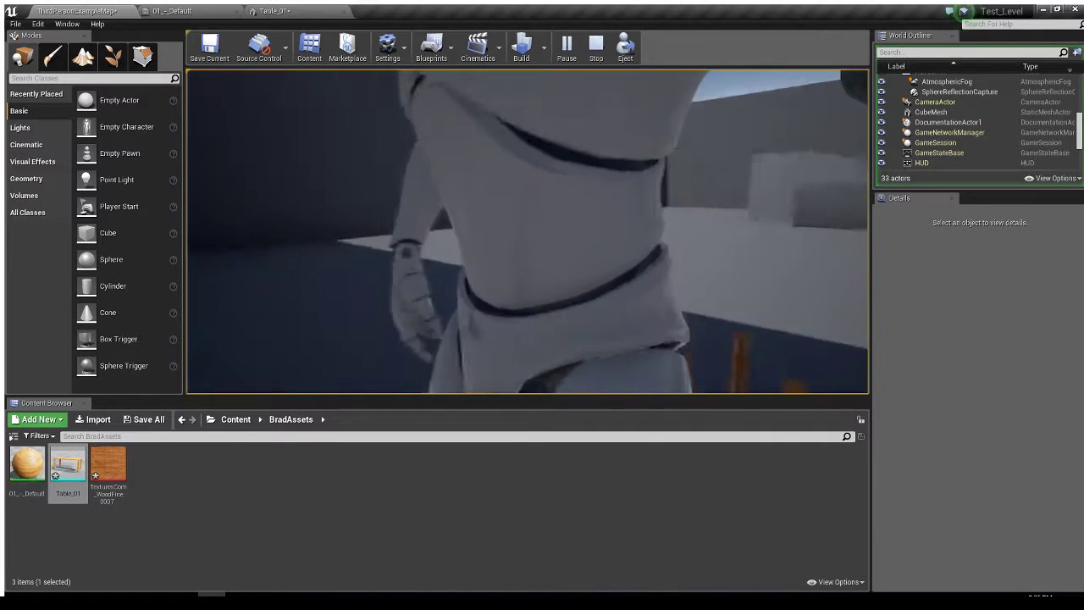
pyautogui.press('w')
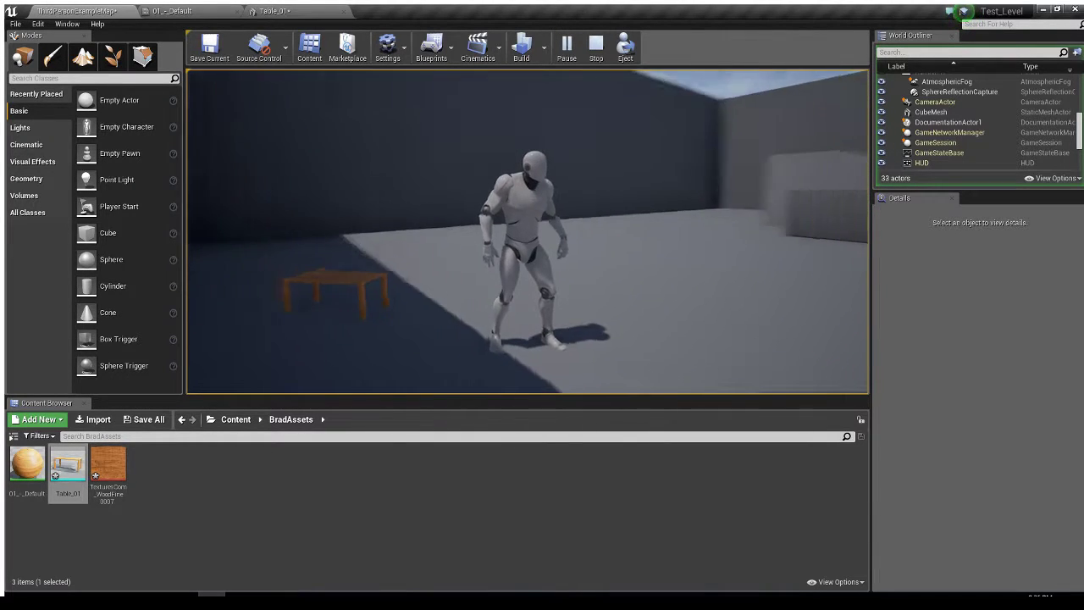